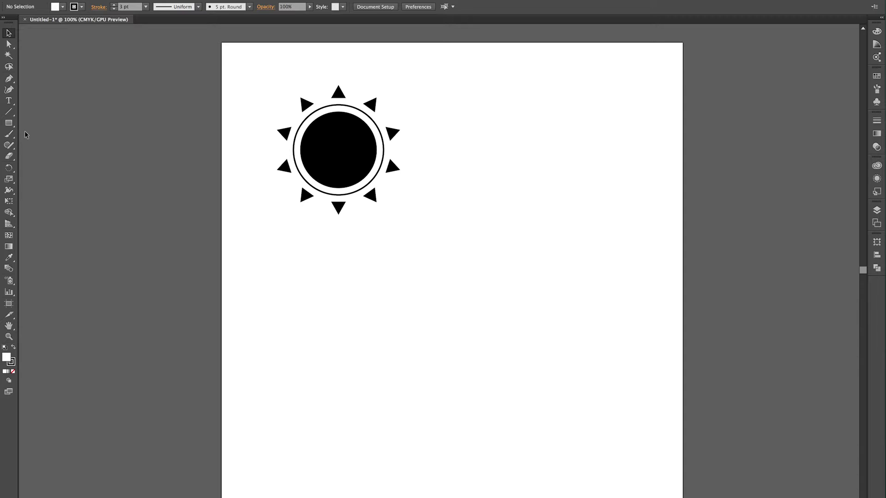
# - Switch from the Rectangle tool to the Ellipse tool in the shape tools flyout
pyautogui.click(10, 124)
pyautogui.moveTo(13, 128); pyautogui.dragTo(42, 145)
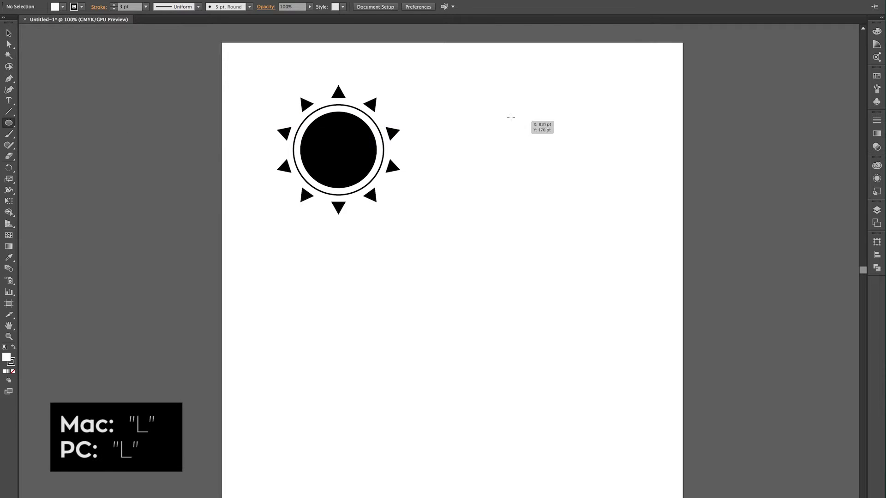
# - Draw a 197 pt outlined circle to the right of the sun and deselect it
pyautogui.moveTo(499, 101); pyautogui.dragTo(590, 188)
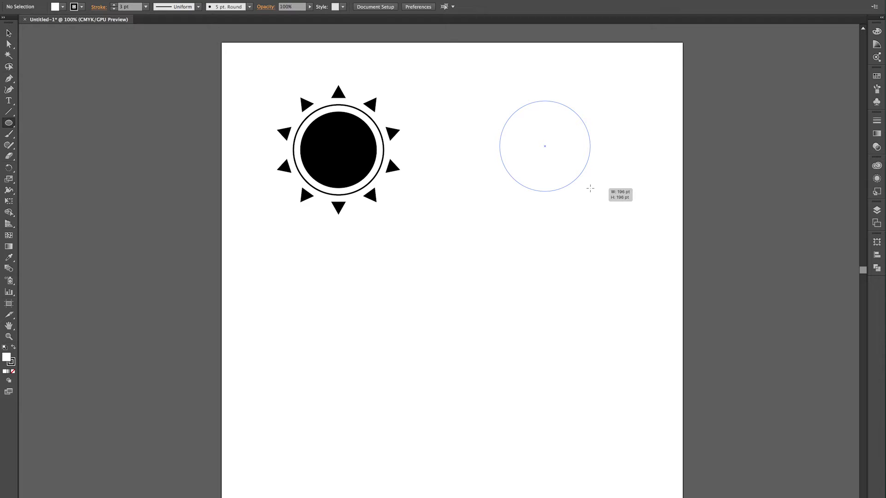
pyautogui.moveTo(590, 188); pyautogui.dragTo(591, 189)
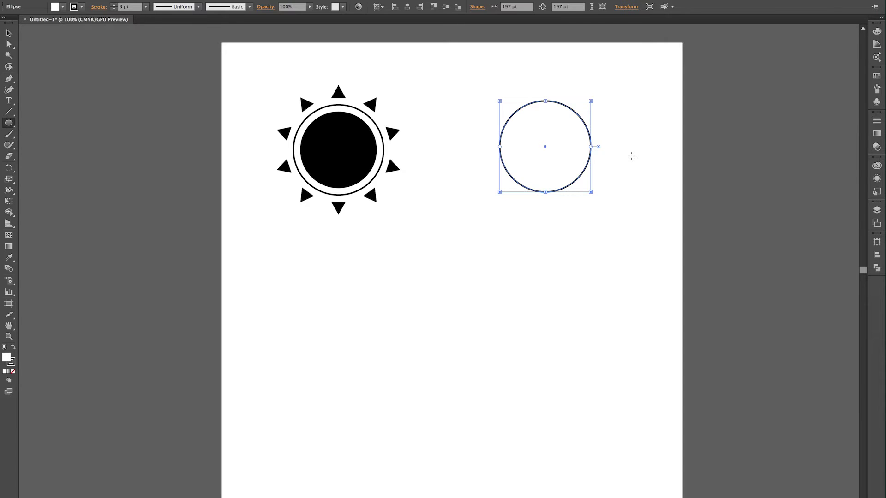
pyautogui.press('v')
pyautogui.click(641, 120)
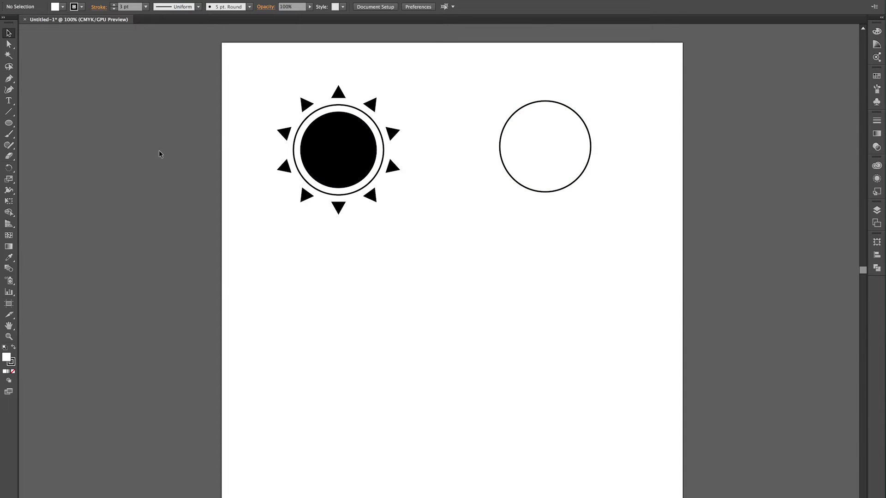
# - Draw a 69 pt square below the circle and rotate it 45° into a diamond
pyautogui.click(8, 123)
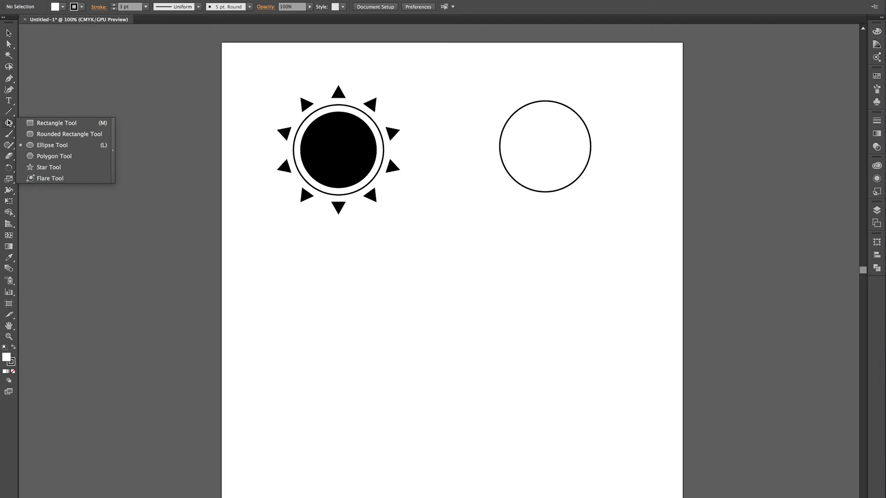
pyautogui.click(39, 125)
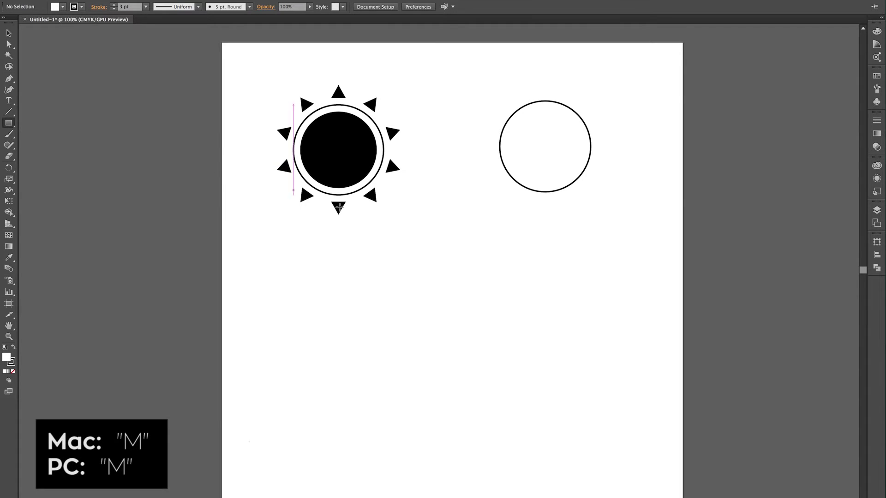
pyautogui.moveTo(452, 273); pyautogui.dragTo(485, 305)
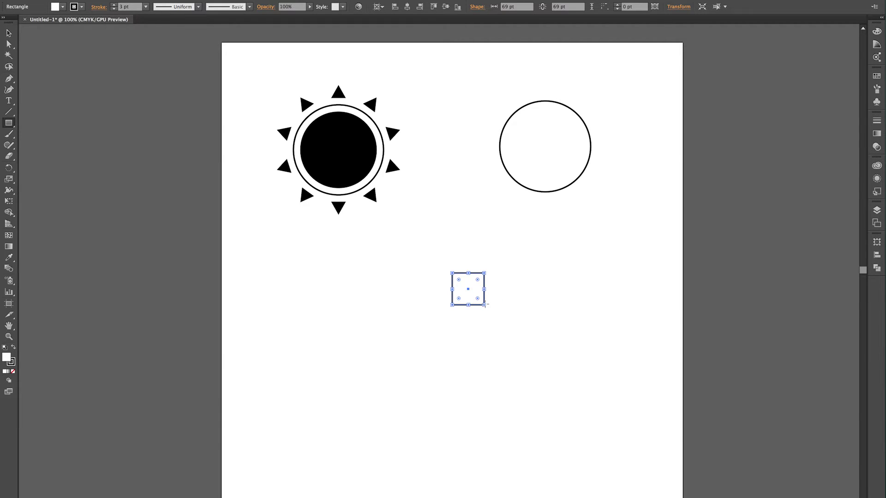
pyautogui.press('v')
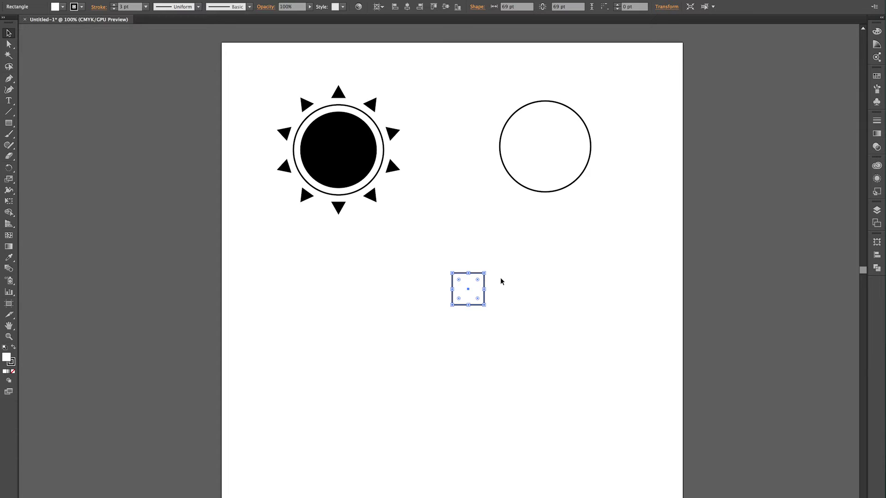
pyautogui.moveTo(489, 273); pyautogui.dragTo(471, 262)
pyautogui.click(518, 285)
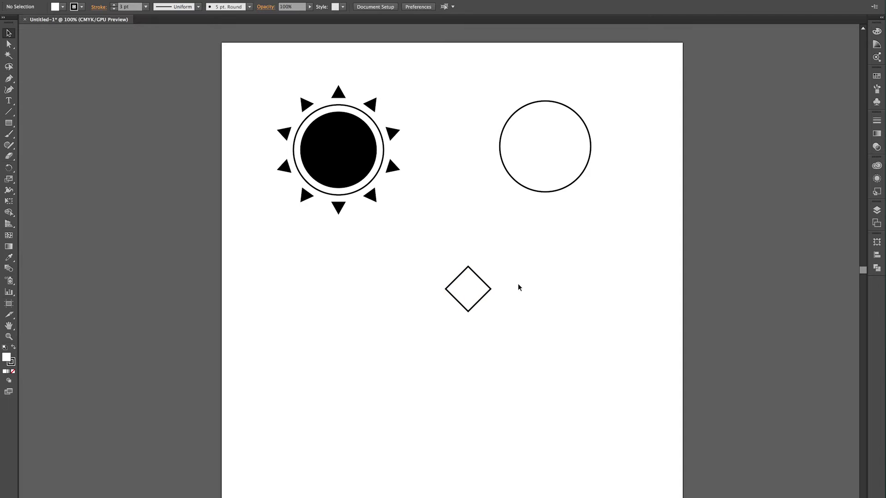
# - Delete the diamond's bottom anchor point so it becomes a triangle
pyautogui.press('p')
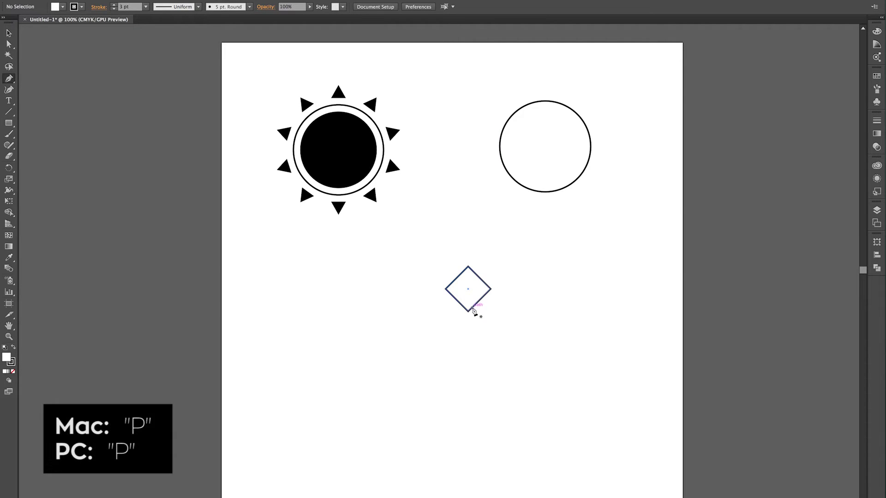
pyautogui.press('v')
pyautogui.click(480, 293)
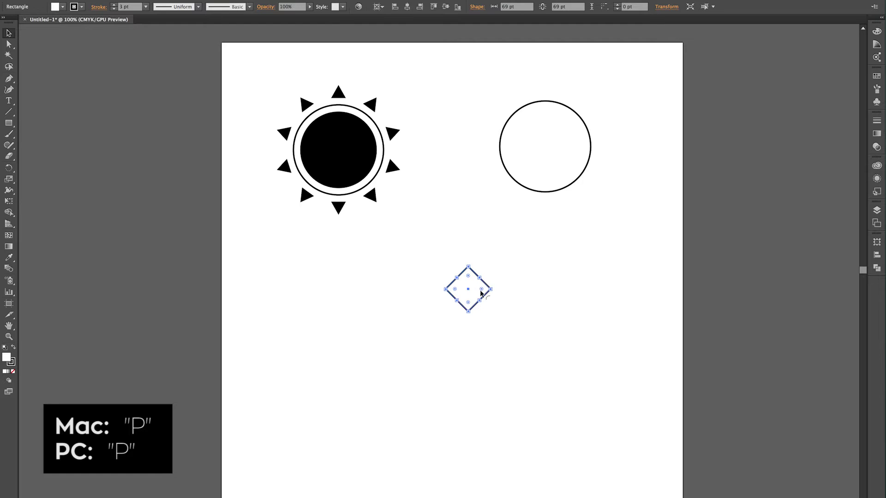
pyautogui.press('p')
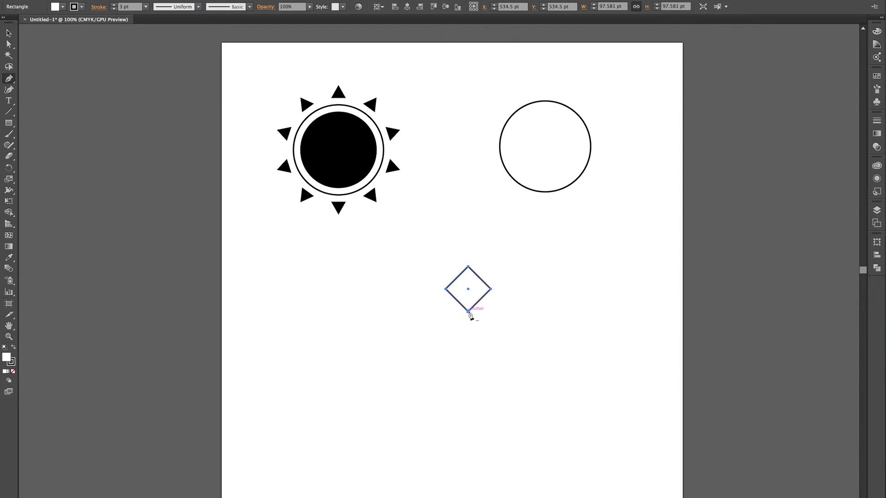
pyautogui.click(468, 312)
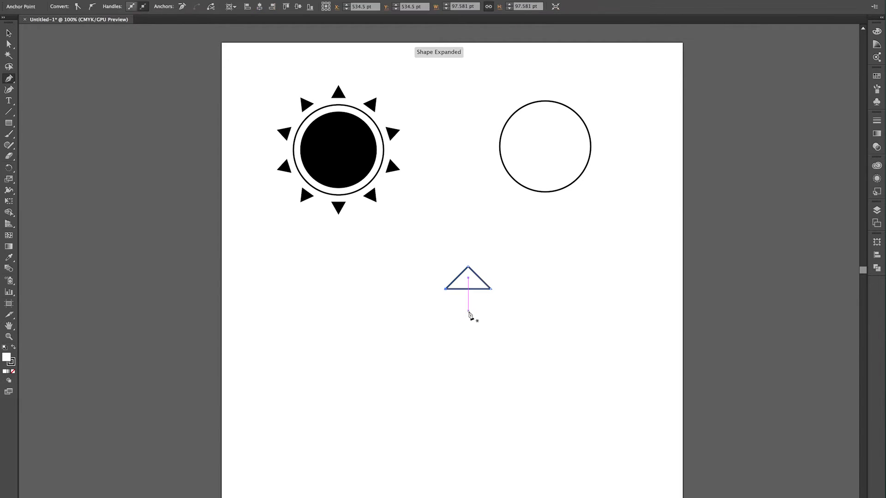
pyautogui.press('v')
pyautogui.click(491, 249)
# - Raise the triangle's apex with Shift+Up to make it taller
pyautogui.moveTo(449, 273); pyautogui.dragTo(450, 275)
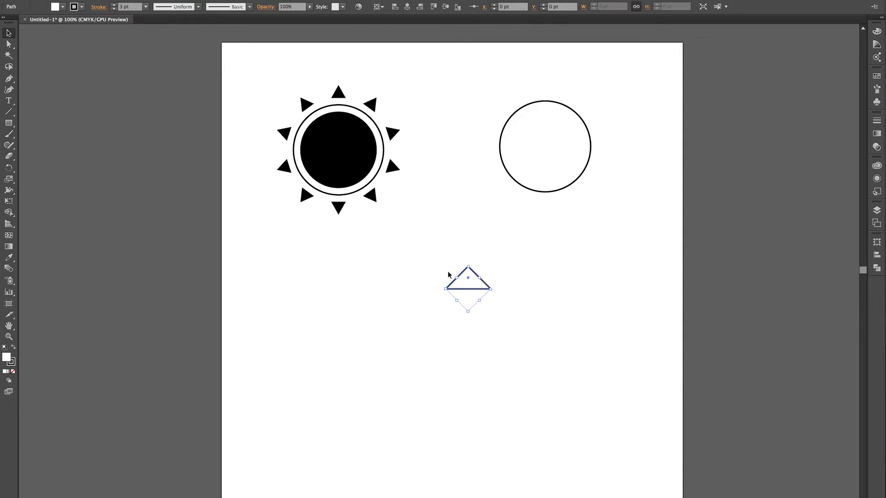
pyautogui.click(505, 269)
pyautogui.press('a')
pyautogui.moveTo(490, 253); pyautogui.dragTo(452, 274)
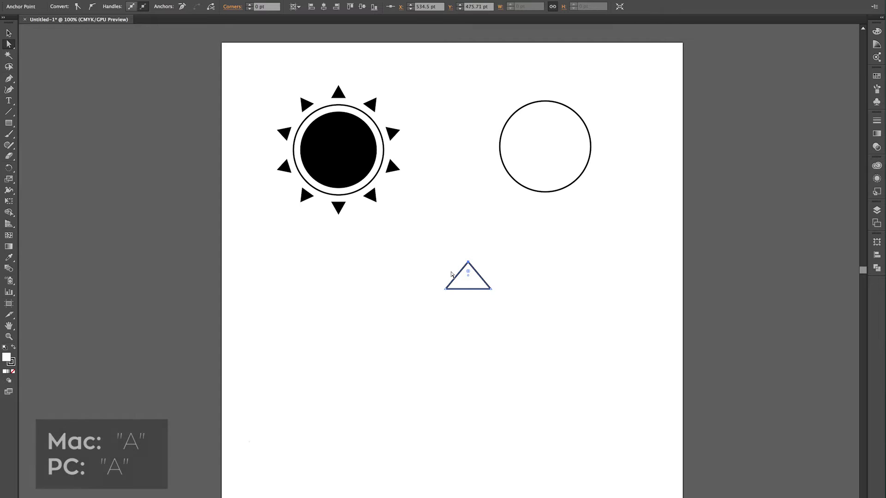
pyautogui.hotkey('shift', 'Up')
pyautogui.hotkey('shift', 'Up')
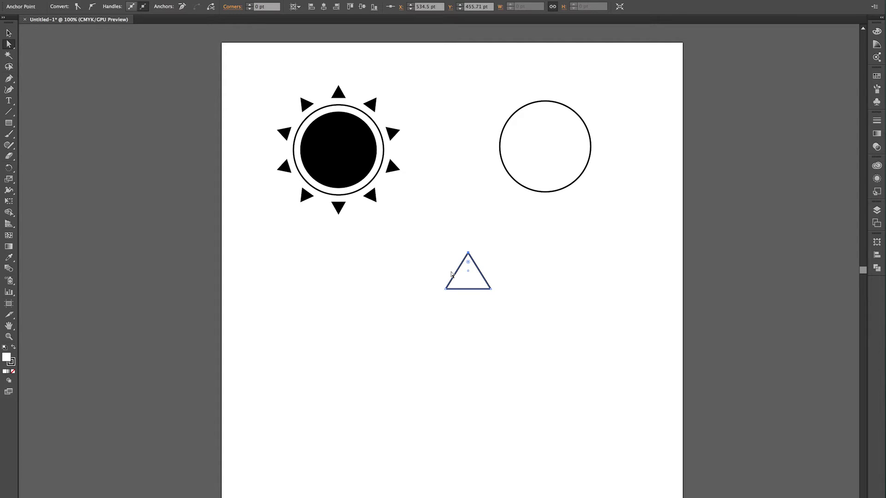
pyautogui.press('v')
pyautogui.click(557, 258)
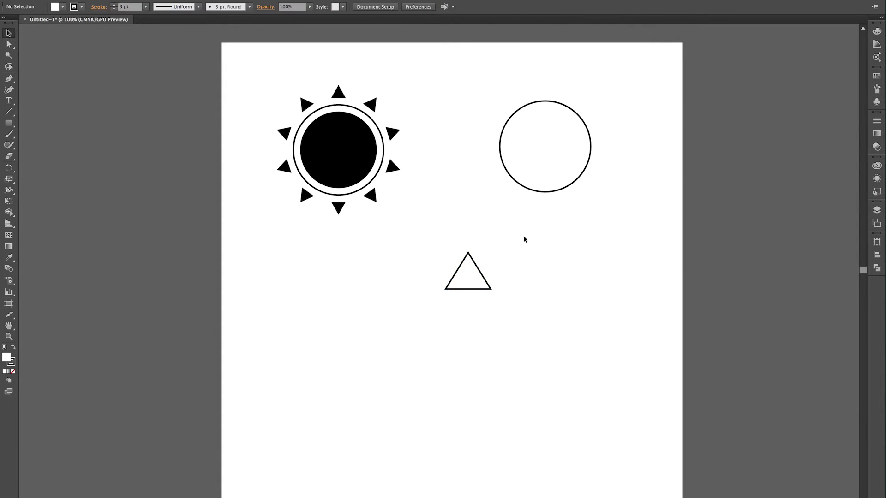
# - Fill the triangle with black, remove its stroke, and deselect it
pyautogui.click(473, 288)
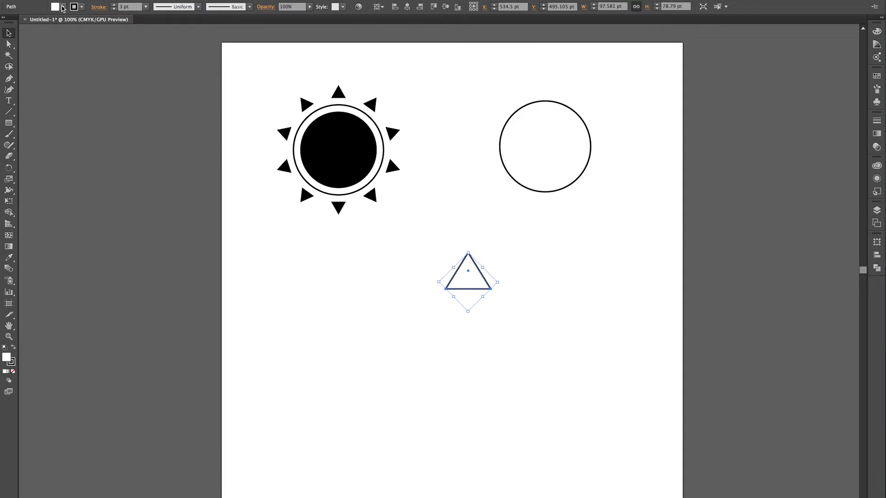
pyautogui.click(63, 7)
pyautogui.click(25, 22)
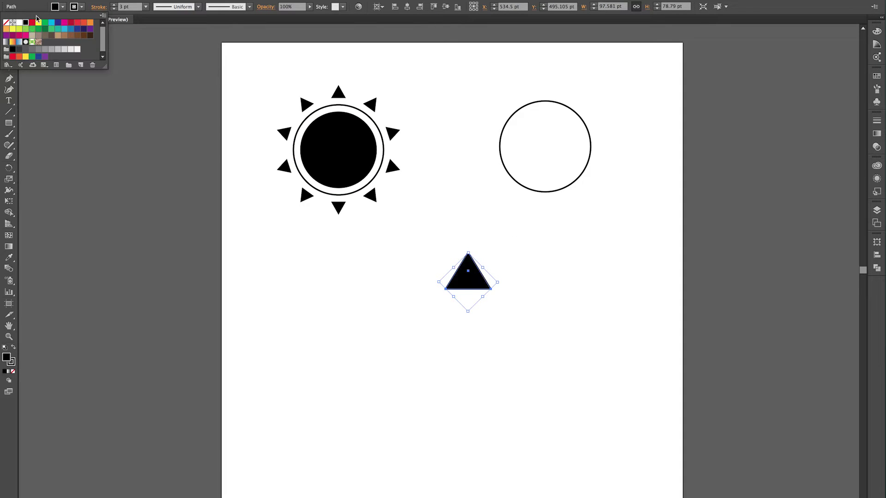
pyautogui.click(83, 7)
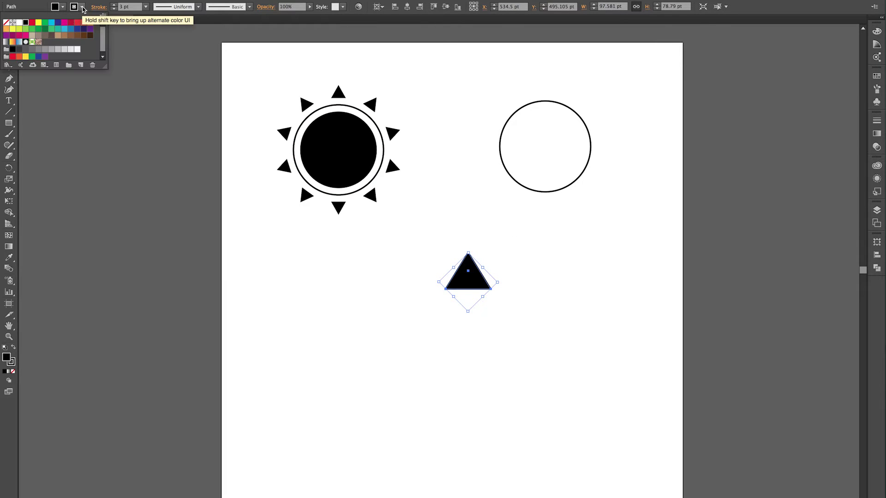
pyautogui.click(6, 22)
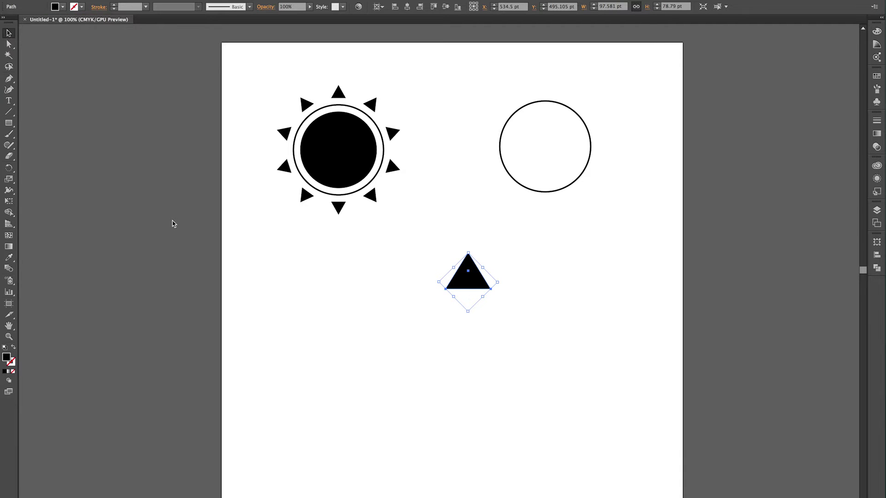
pyautogui.click(595, 286)
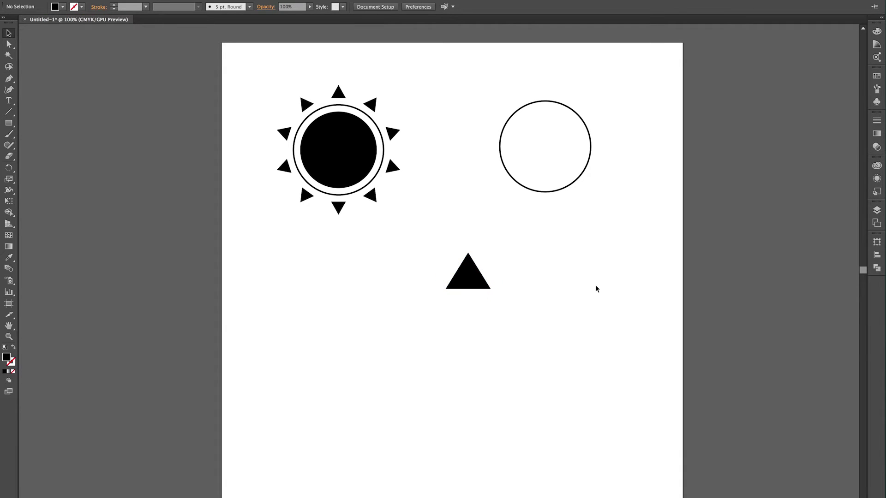
# - Move the triangle up so it sits centred just above the circle's top edge
pyautogui.moveTo(469, 282); pyautogui.dragTo(549, 83)
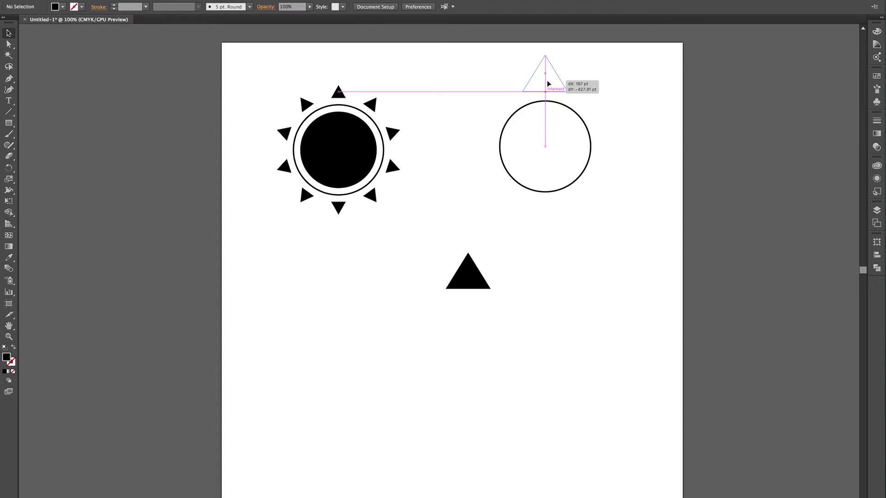
pyautogui.moveTo(546, 79); pyautogui.dragTo(547, 85)
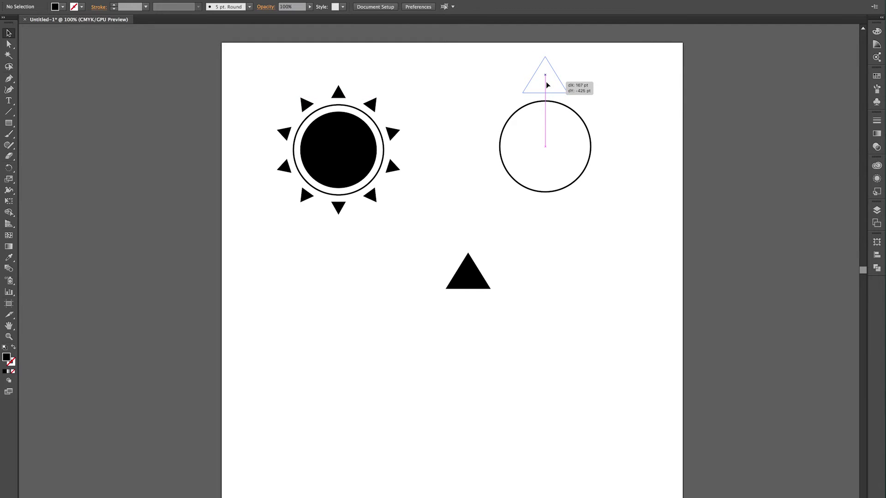
pyautogui.moveTo(546, 82); pyautogui.dragTo(546, 85)
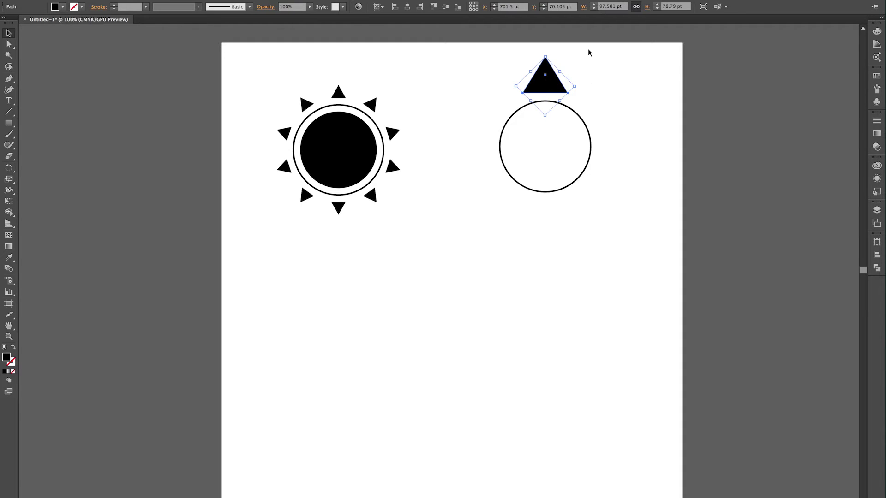
# - Scale the triangle down to a small ray and reselect it
pyautogui.moveTo(573, 87); pyautogui.dragTo(546, 90)
pyautogui.click(572, 92)
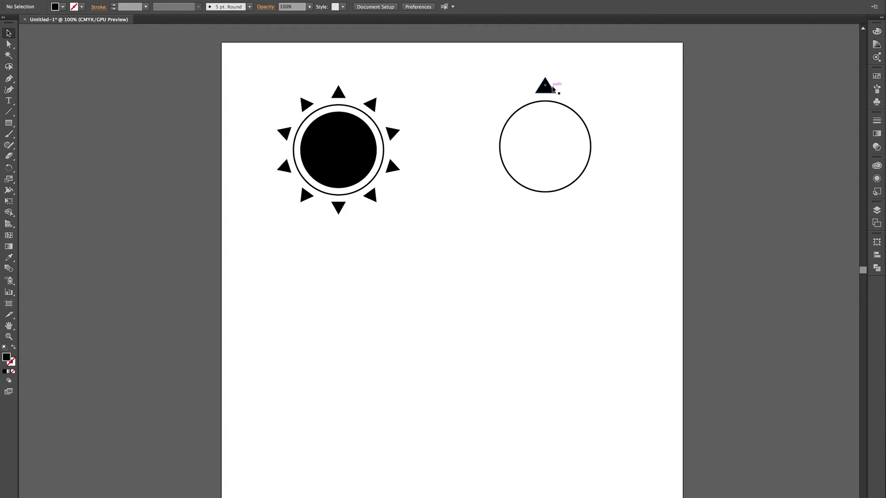
pyautogui.click(552, 88)
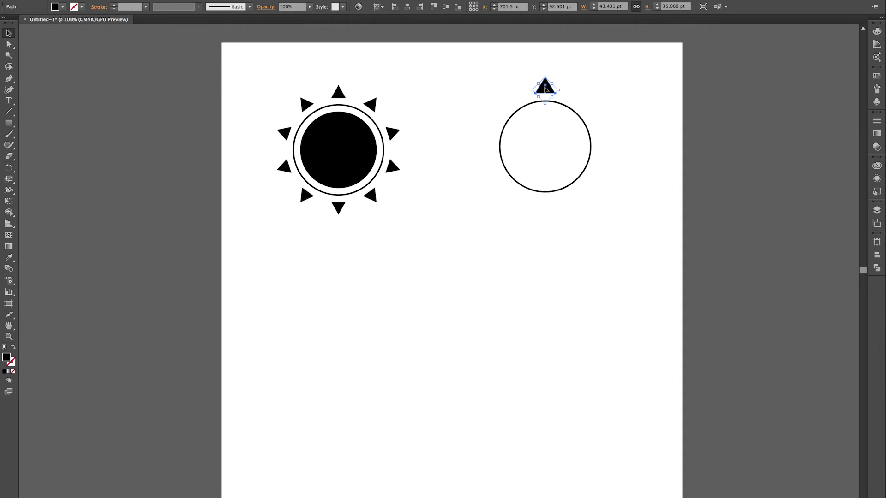
# - Rotate the triangle 36° around the circle's centre using the Rotate dialog
pyautogui.click(9, 168)
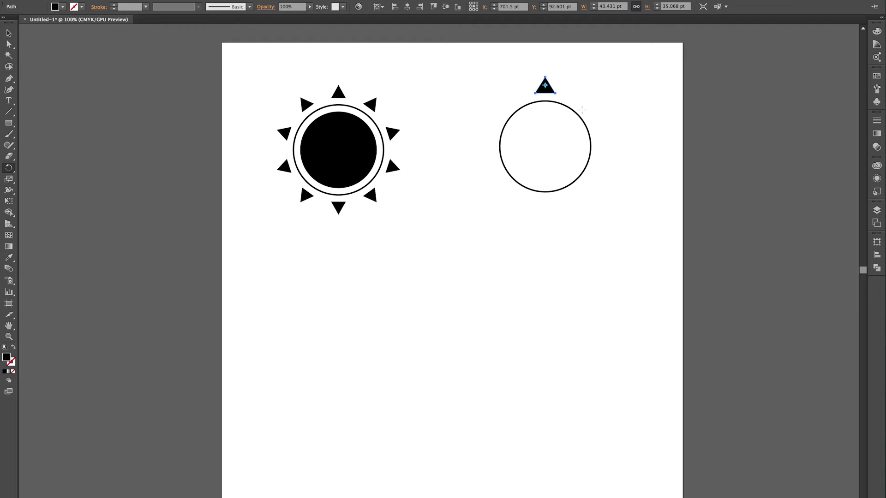
pyautogui.keyDown('alt'); pyautogui.click(545, 146); pyautogui.keyUp('alt')
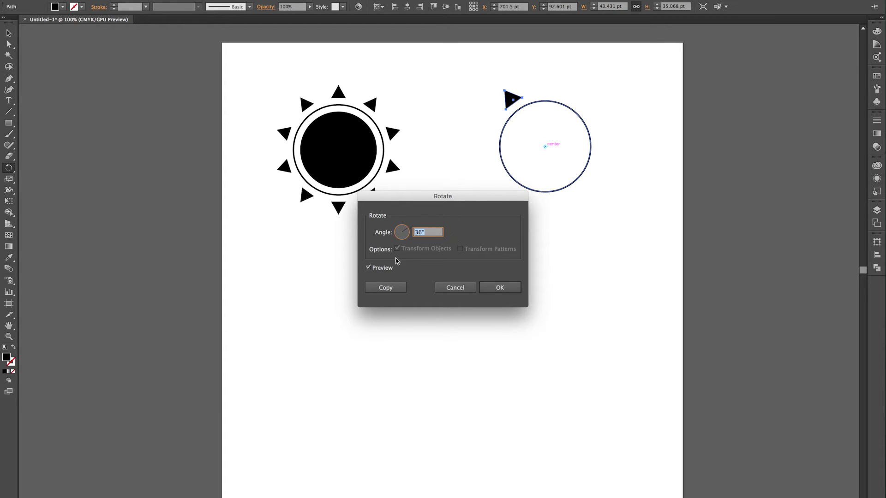
# - Check the 36° rotation preview and make a rotated copy of the triangle
pyautogui.click(368, 268)
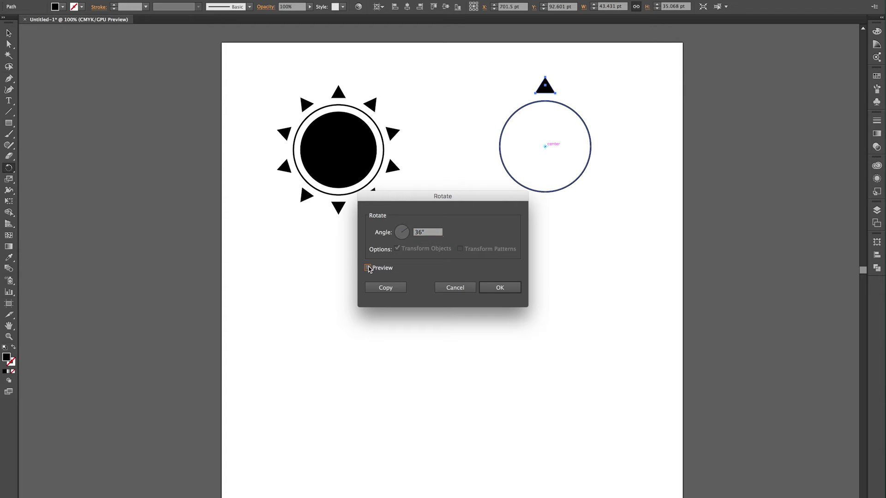
pyautogui.click(368, 268)
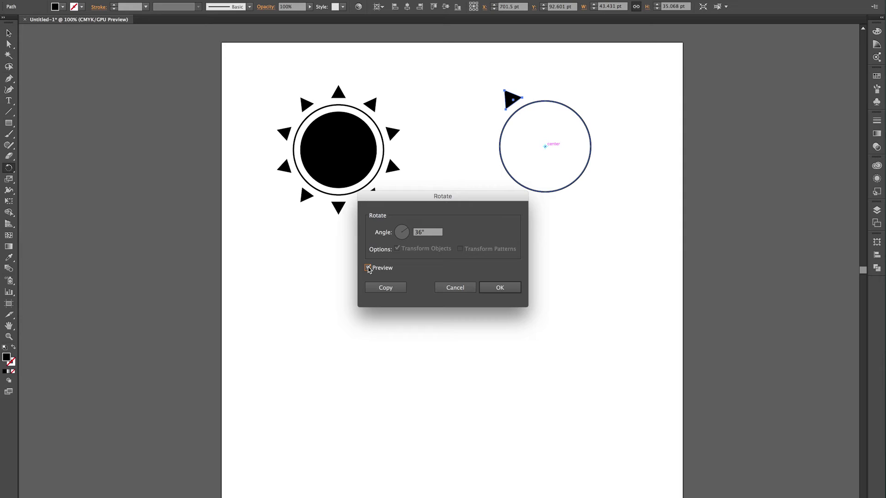
pyautogui.click(429, 235)
pyautogui.click(395, 288)
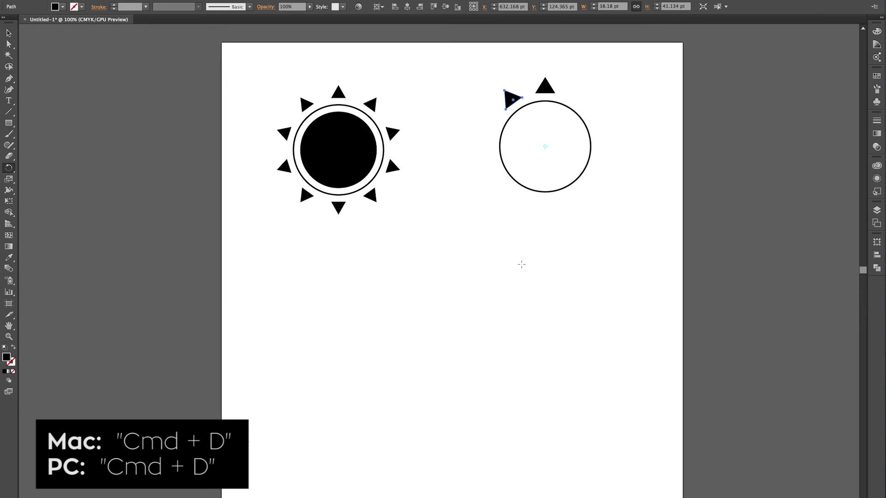
# - Repeat the 36° rotated copy with Cmd+D until ten triangles ring the circle
pyautogui.press('super')
pyautogui.press('super+d')
pyautogui.press('super+d')
pyautogui.press('super+d')
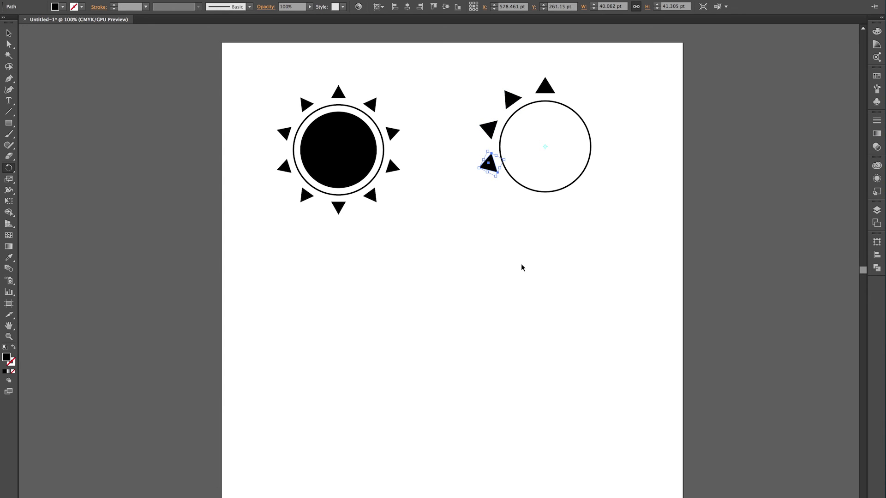
pyautogui.press('super+d')
pyautogui.press('super+d')
pyautogui.press('super+d')
pyautogui.press('super+d')
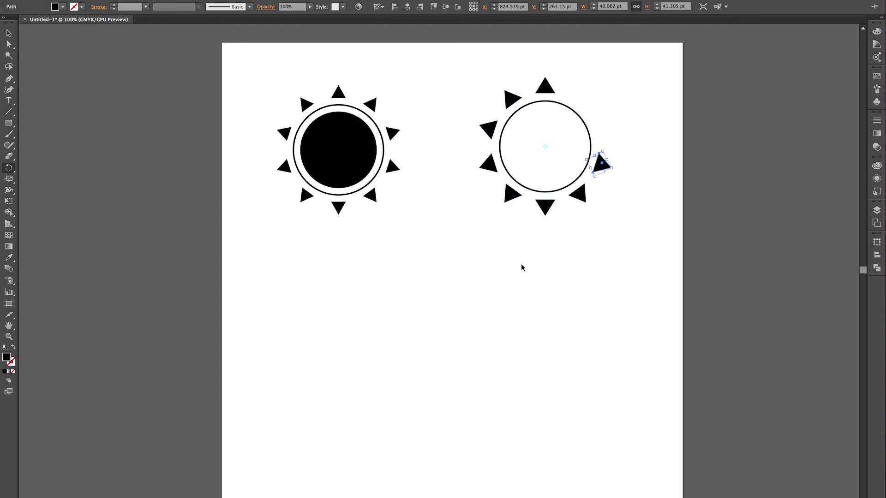
pyautogui.press('super+d')
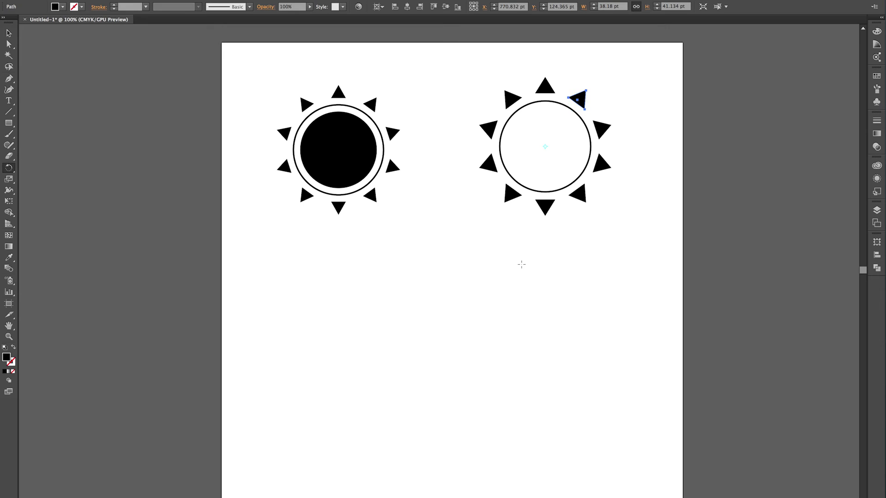
# - Duplicate the outlined circle in place and shrink the copy to 161.137 pt inside it
pyautogui.press('v')
pyautogui.click(652, 191)
pyautogui.click(589, 133)
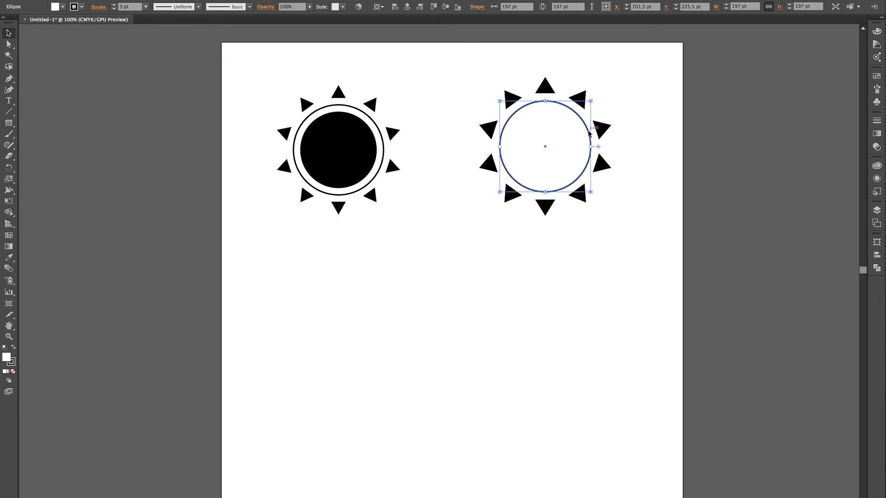
pyautogui.moveTo(588, 131); pyautogui.dragTo(588, 133)
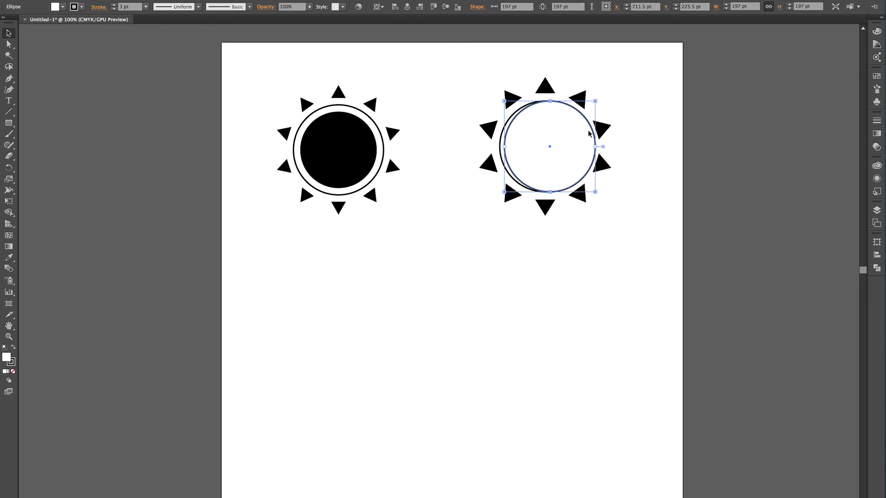
pyautogui.moveTo(588, 132); pyautogui.dragTo(588, 133)
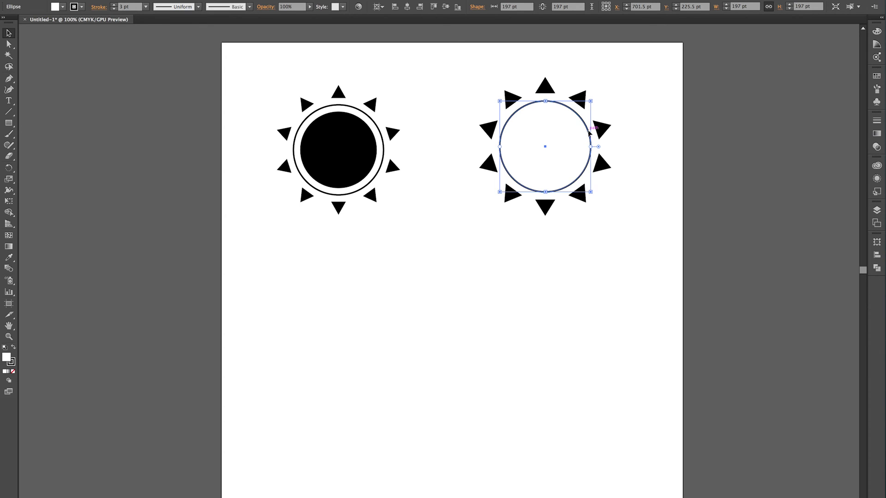
pyautogui.moveTo(590, 101); pyautogui.dragTo(582, 109)
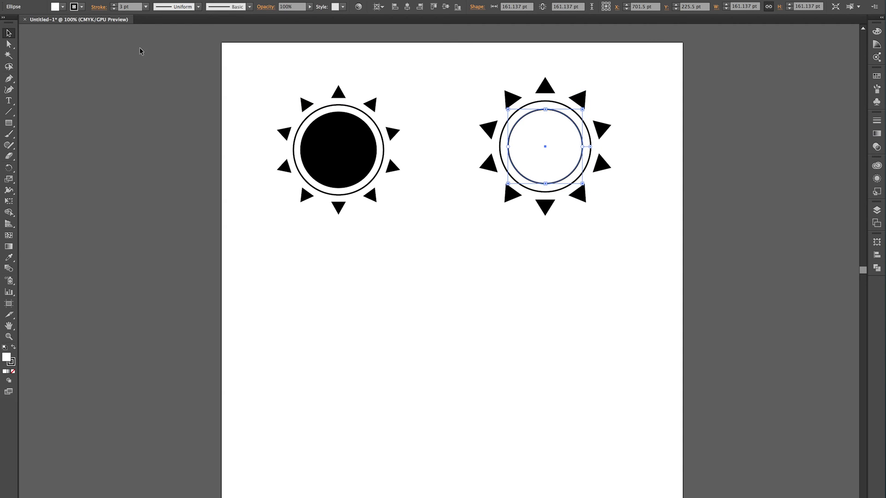
# - Fill the inner circle with black and deselect it
pyautogui.click(62, 6)
pyautogui.click(26, 23)
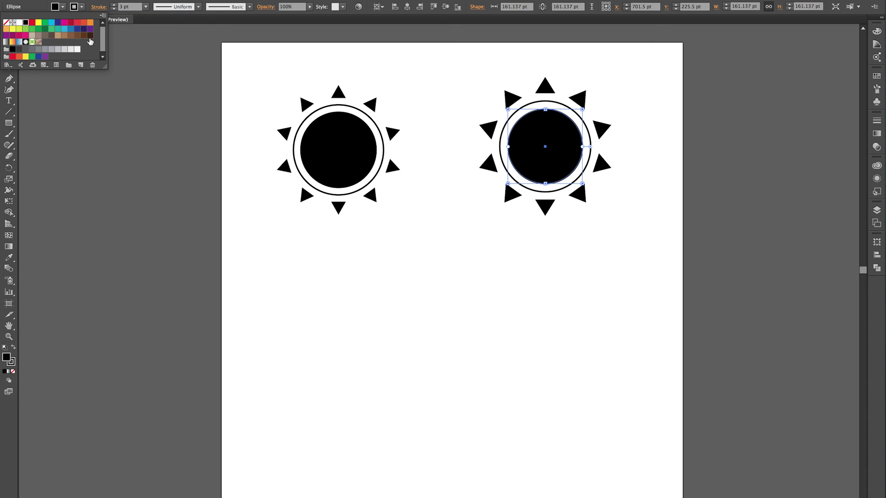
pyautogui.click(431, 58)
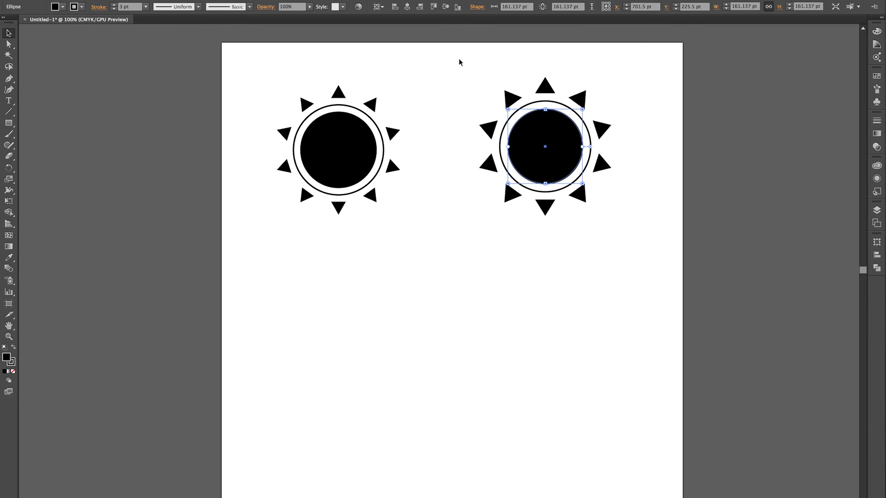
pyautogui.click(690, 69)
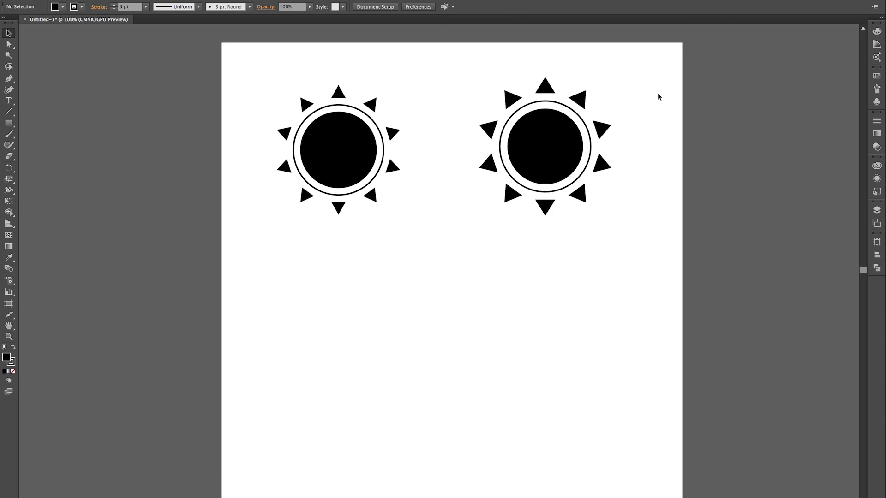